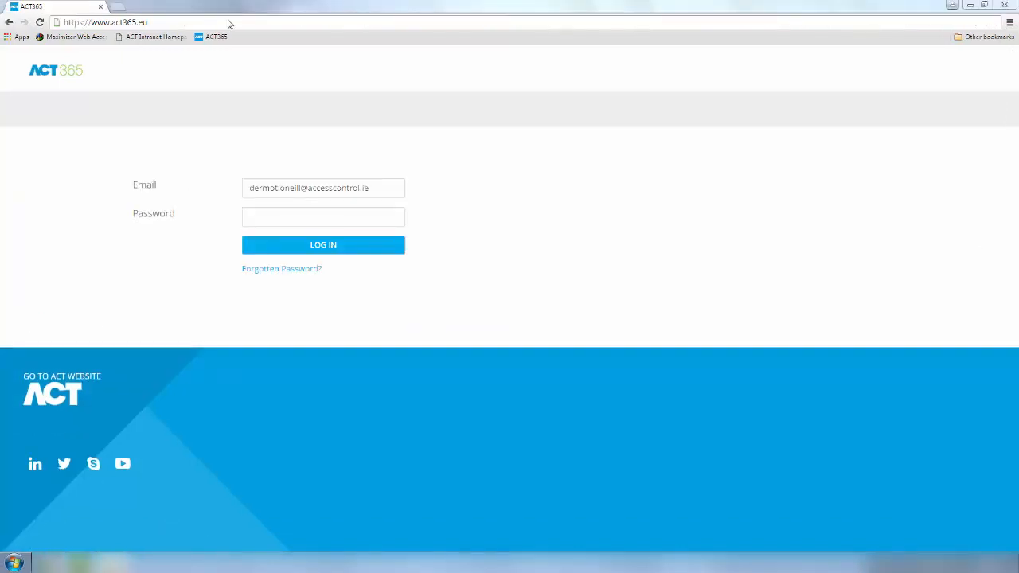
# Step: Log in to the ACT365 Installer Portal with the installer account's password
pyautogui.click(228, 22)
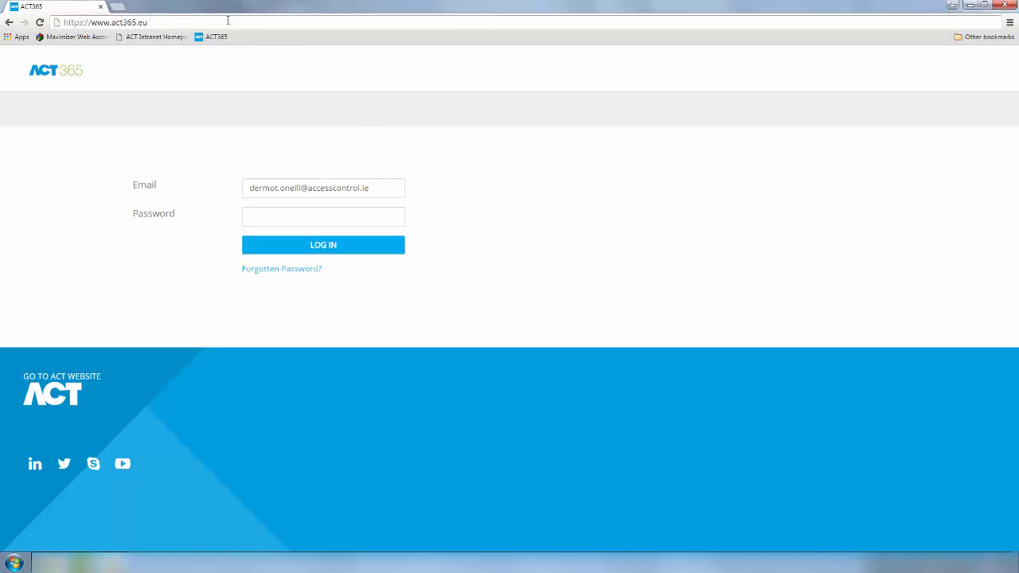
pyautogui.click(228, 21)
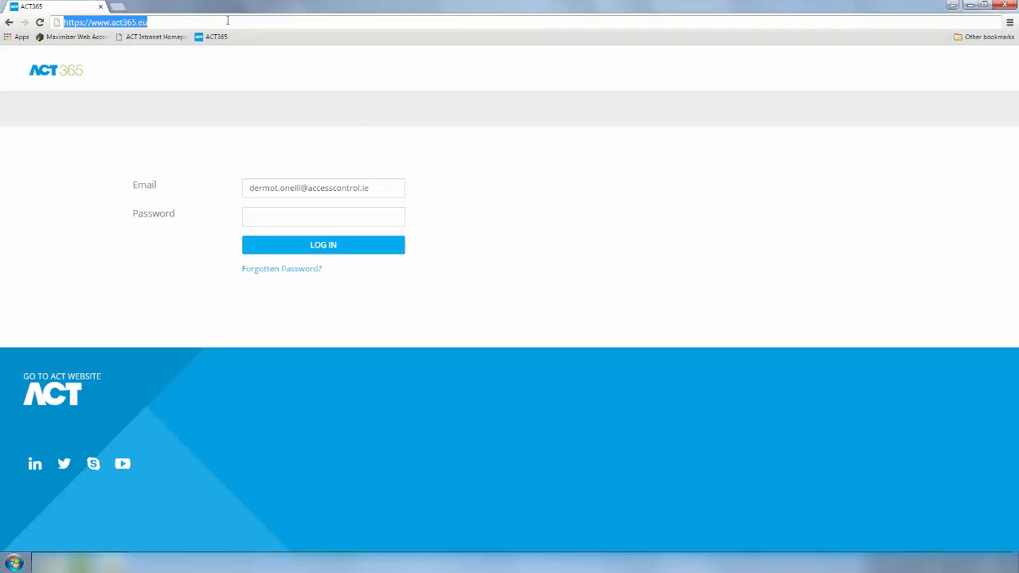
pyautogui.click(379, 188)
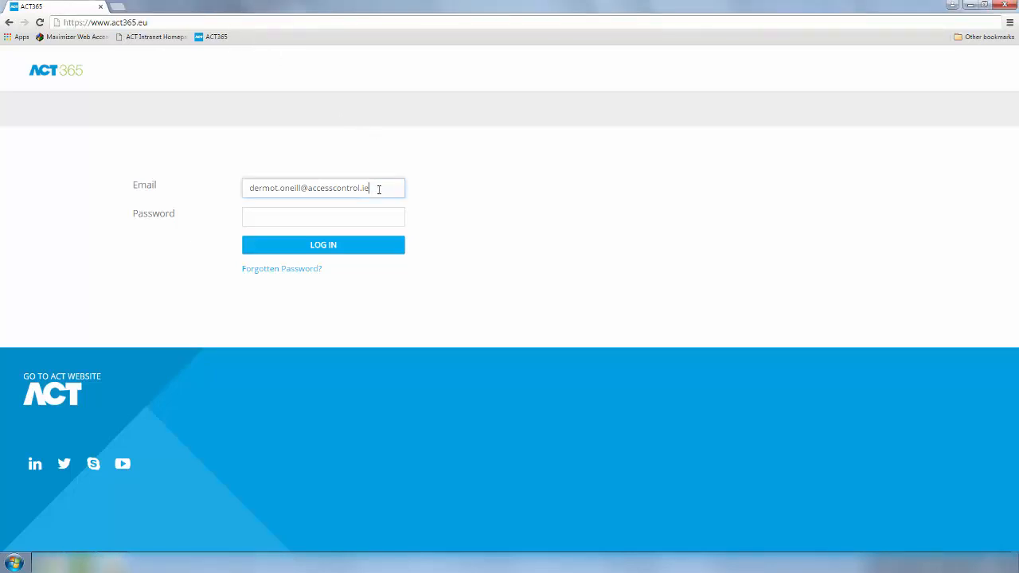
pyautogui.click(336, 214)
pyautogui.write('********')
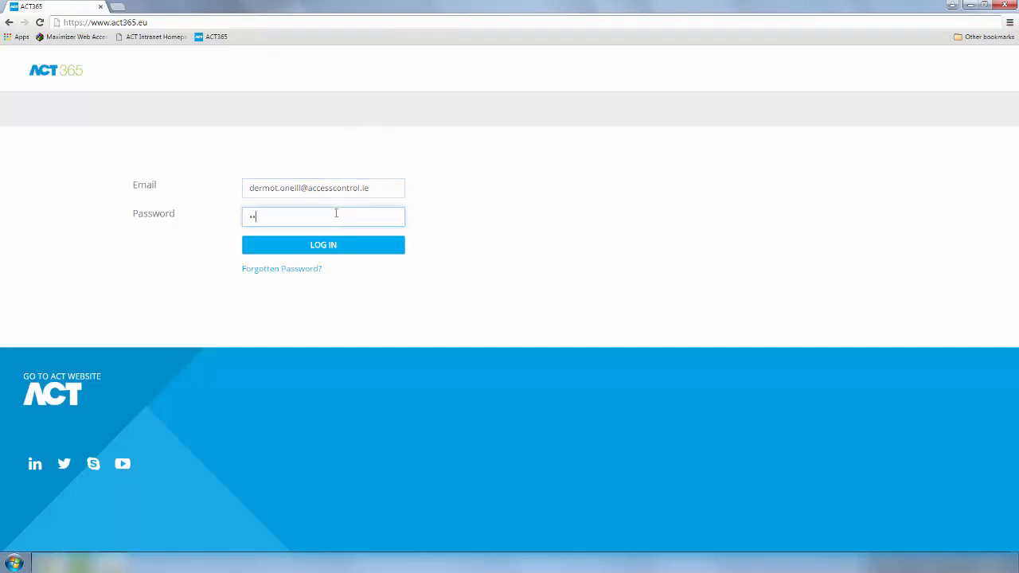
pyautogui.write('******')
pyautogui.press('Return')
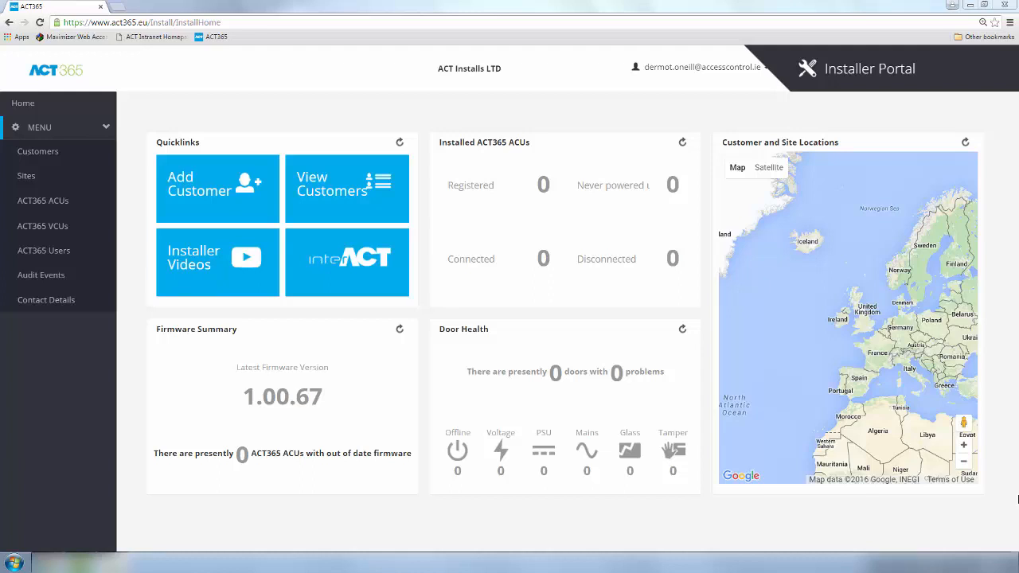
# Step: Add and save customer Global Deliveries Direct, site GDD - Irish Warehouse, with Dublin timezone, contact and address
pyautogui.click(253, 199)
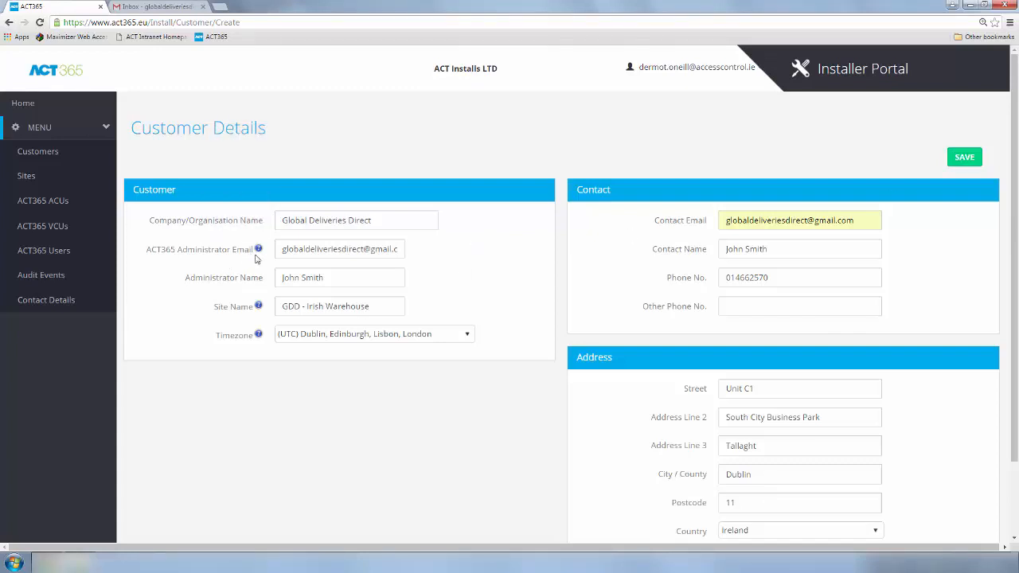
pyautogui.click(971, 158)
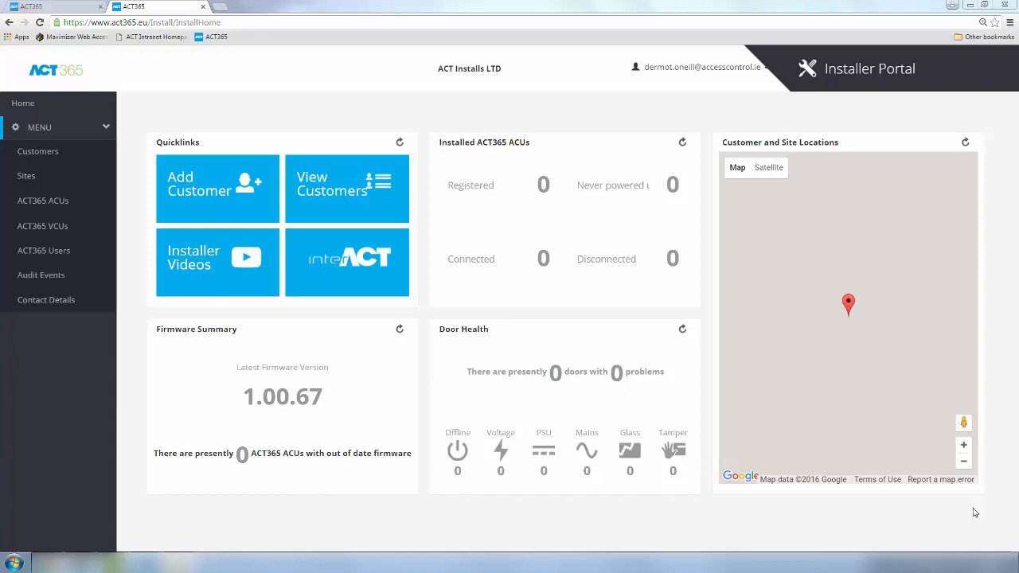
# Step: Enter the Global Deliveries Direct customer portal from the Customers list
pyautogui.click(48, 153)
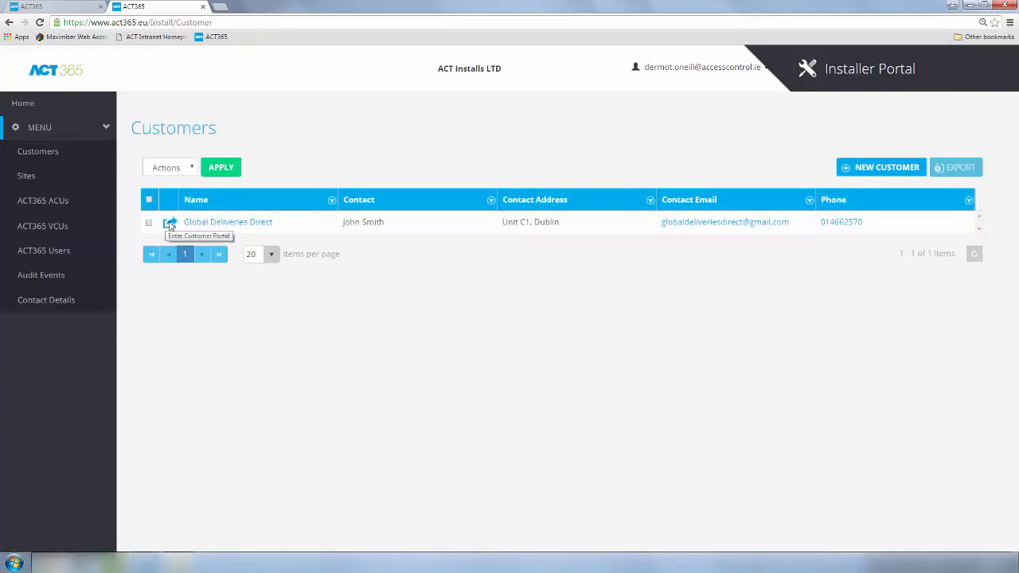
pyautogui.click(170, 225)
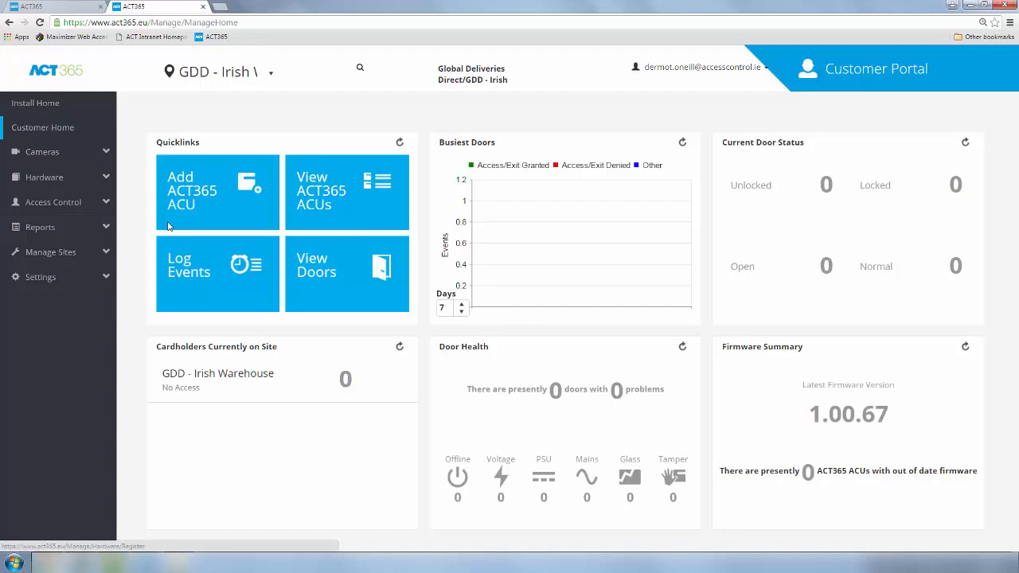
pyautogui.click(200, 199)
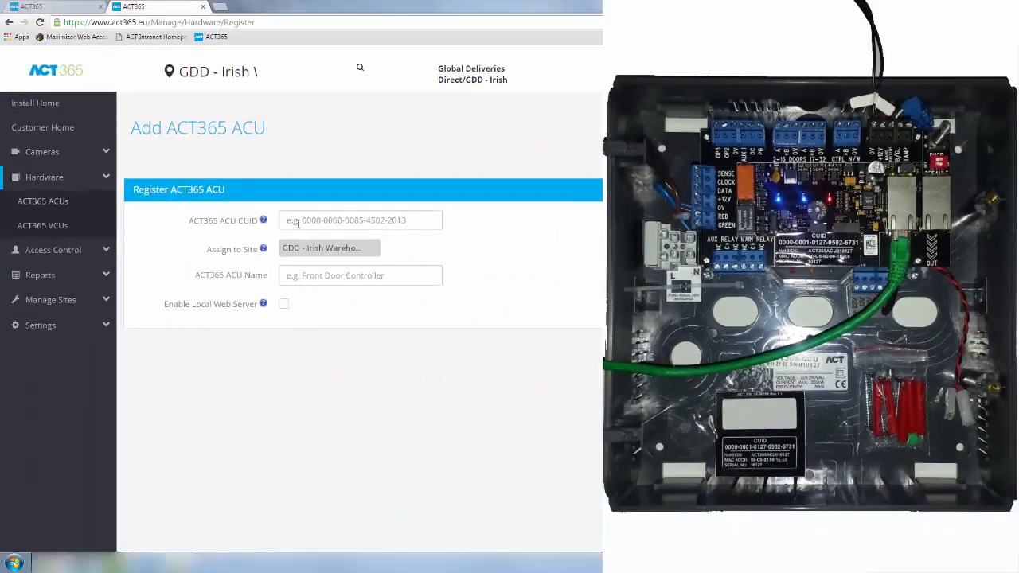
pyautogui.click(297, 224)
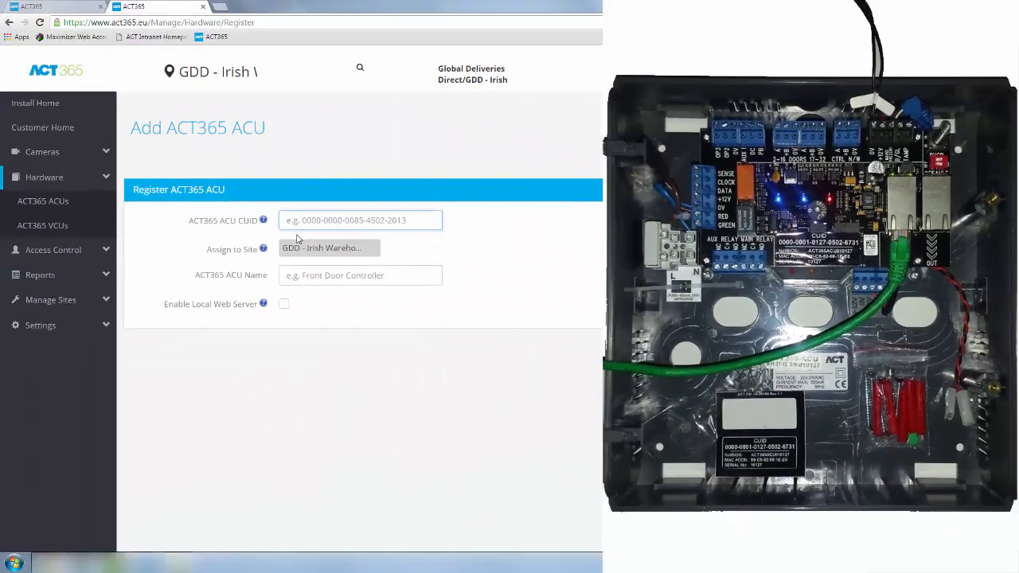
pyautogui.write('0000')
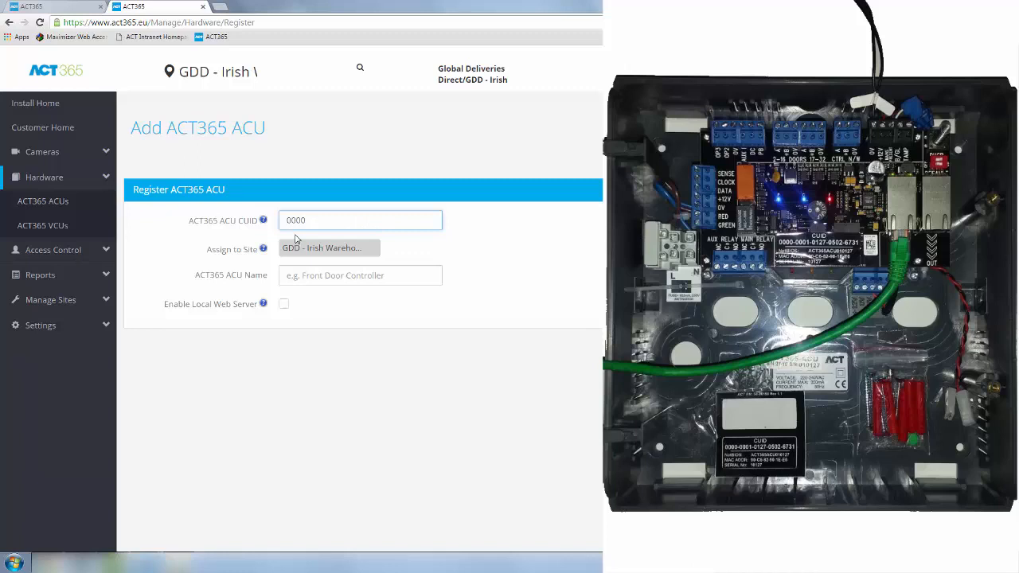
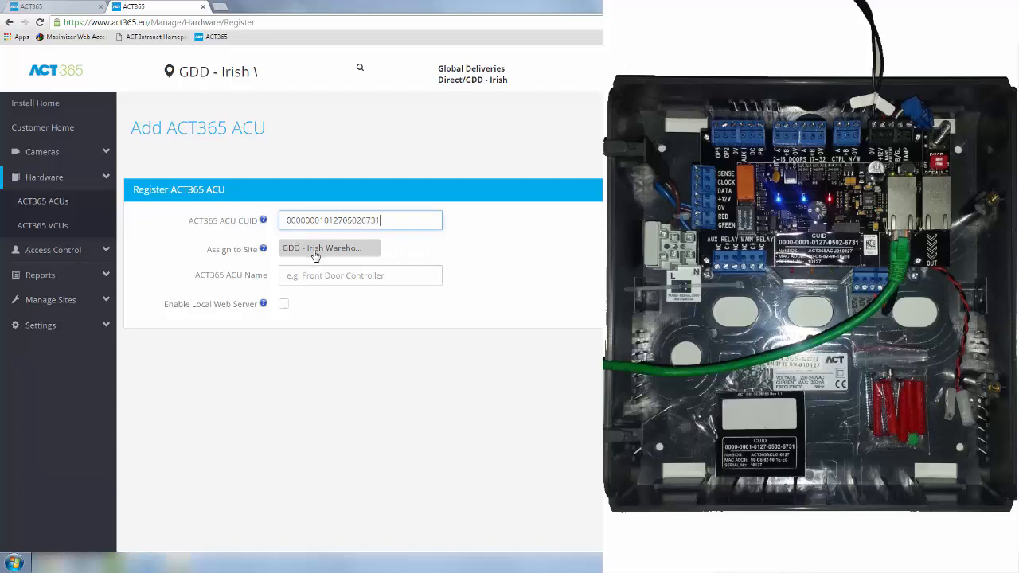
pyautogui.click(296, 278)
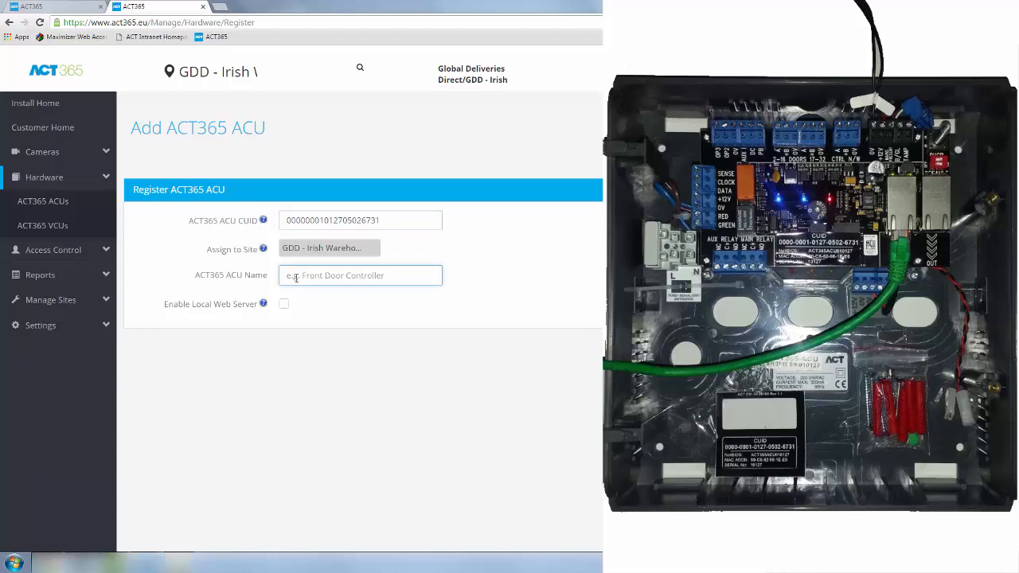
pyautogui.write('Front Door')
pyautogui.click(285, 306)
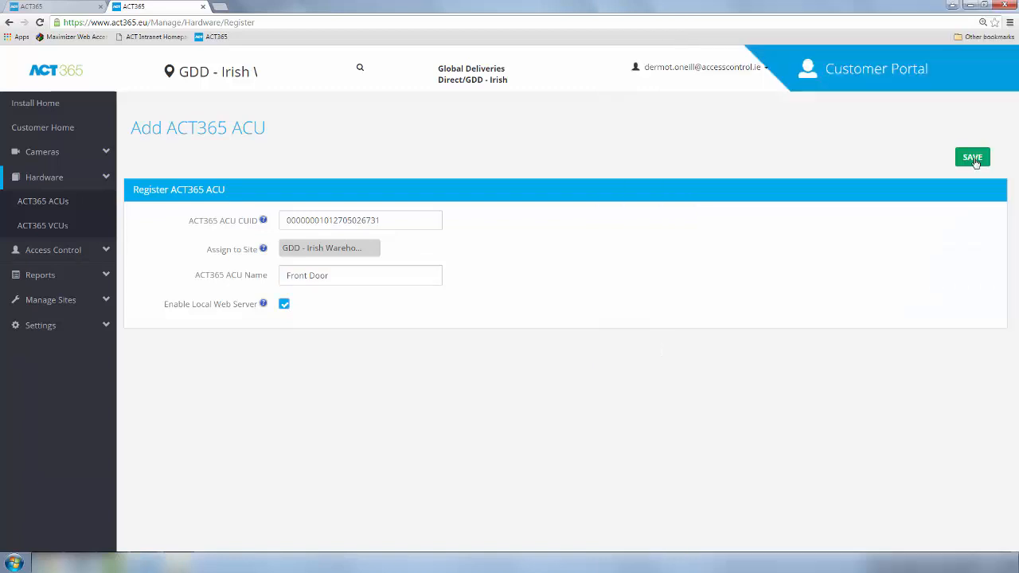
pyautogui.click(973, 157)
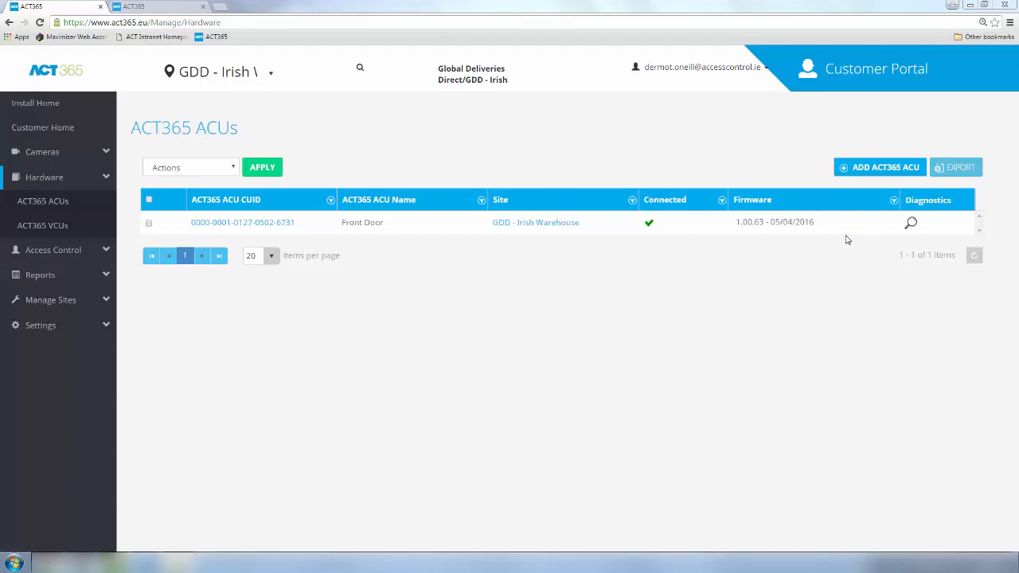
# Step: From the access control Doors list, apply a one-time Pass action to Door Front Door
pyautogui.click(59, 129)
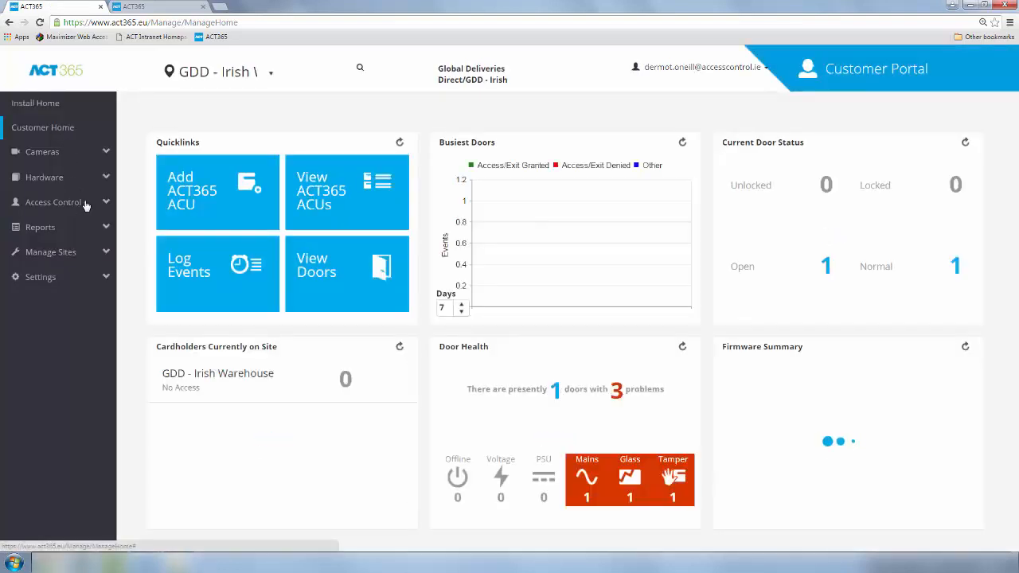
pyautogui.click(86, 204)
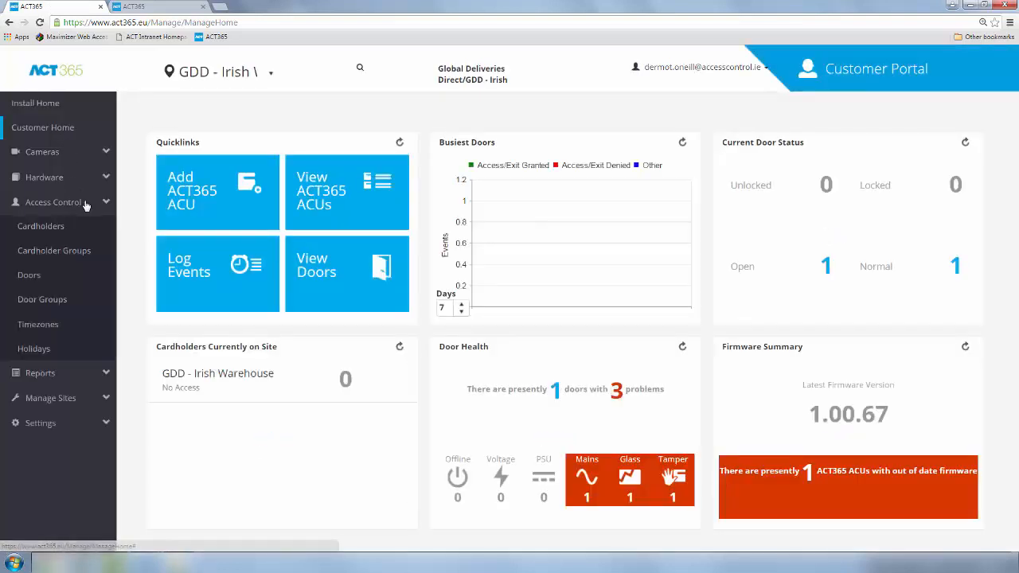
pyautogui.click(36, 281)
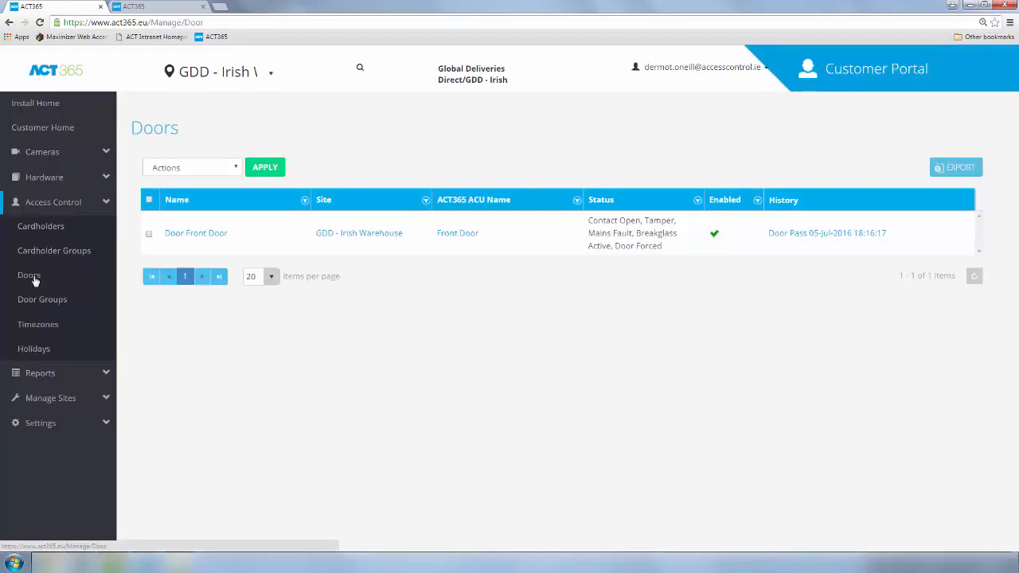
pyautogui.click(149, 236)
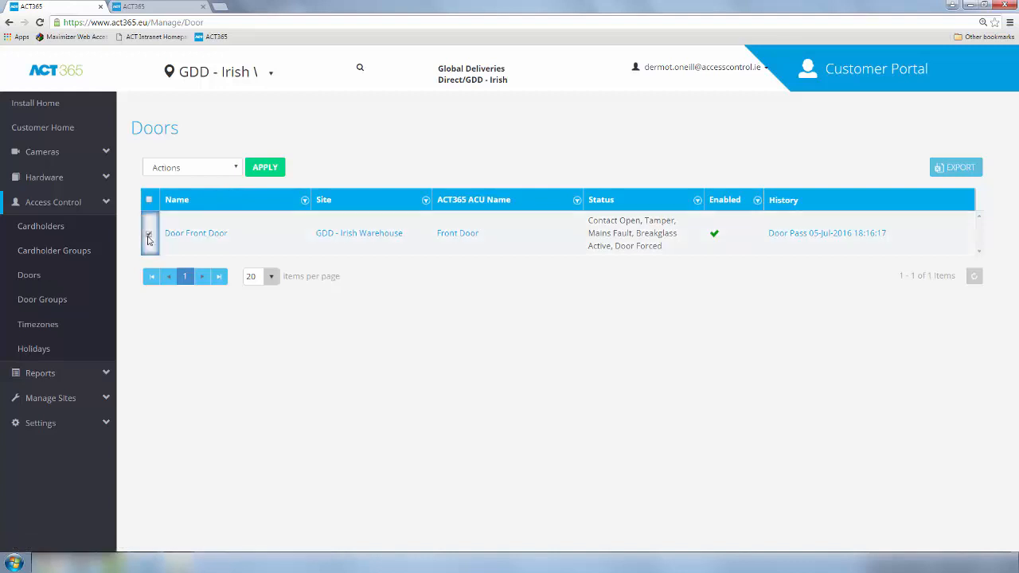
pyautogui.click(231, 169)
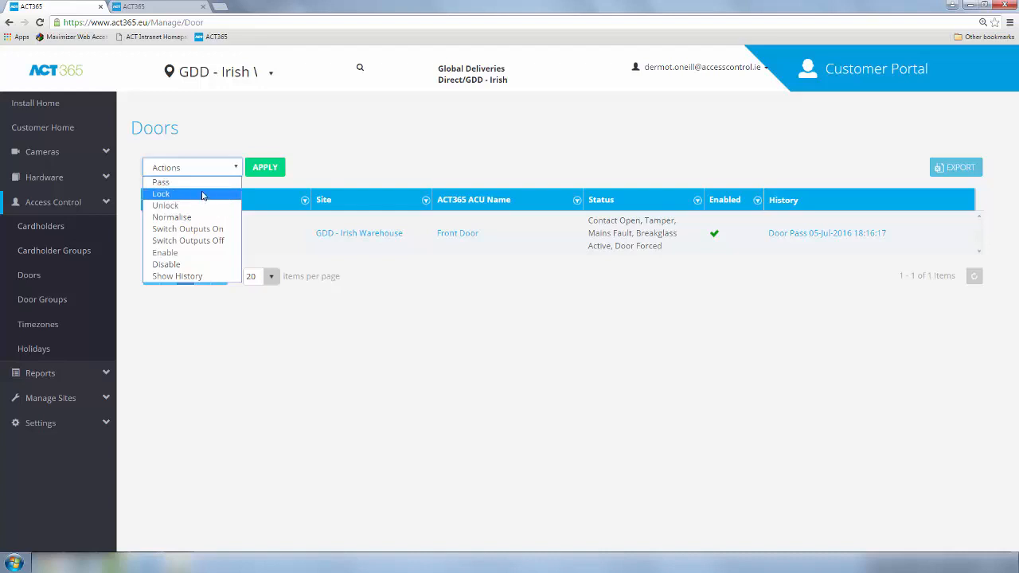
pyautogui.click(209, 182)
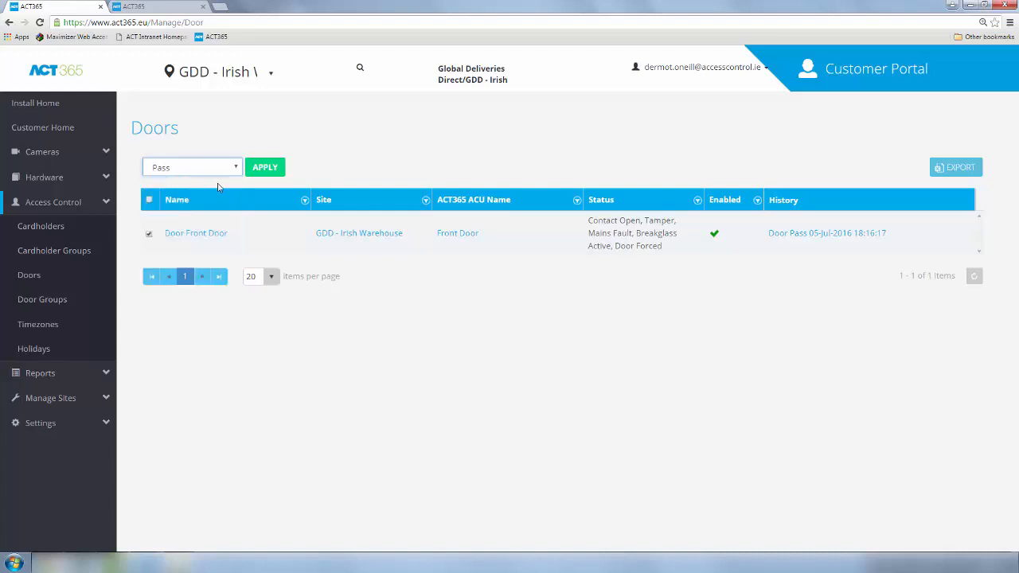
pyautogui.click(263, 170)
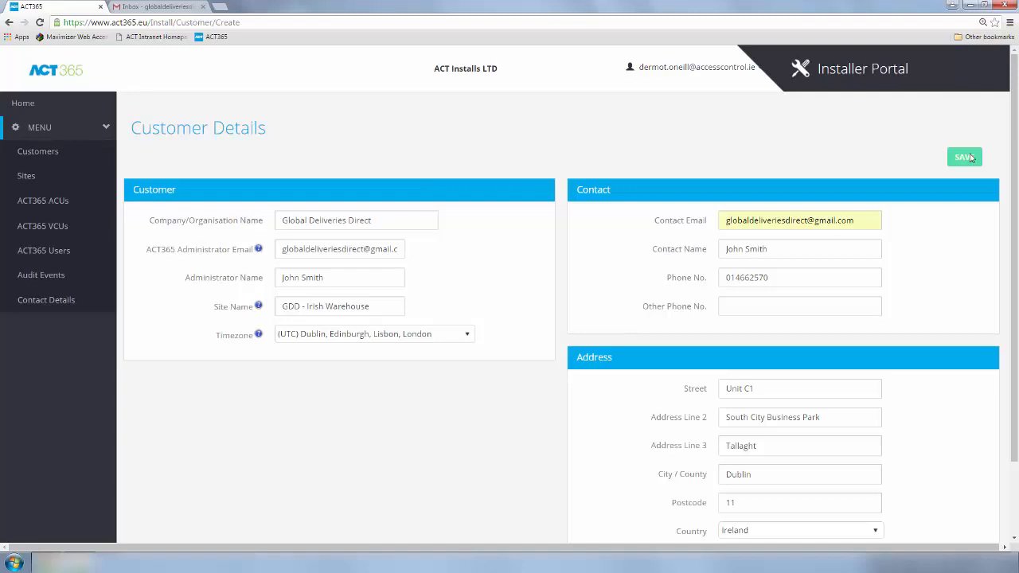
# Step: Save the customer details, then open ACT Admin's 'New ACT365 Account' email in the refreshed Gmail inbox
pyautogui.click(969, 157)
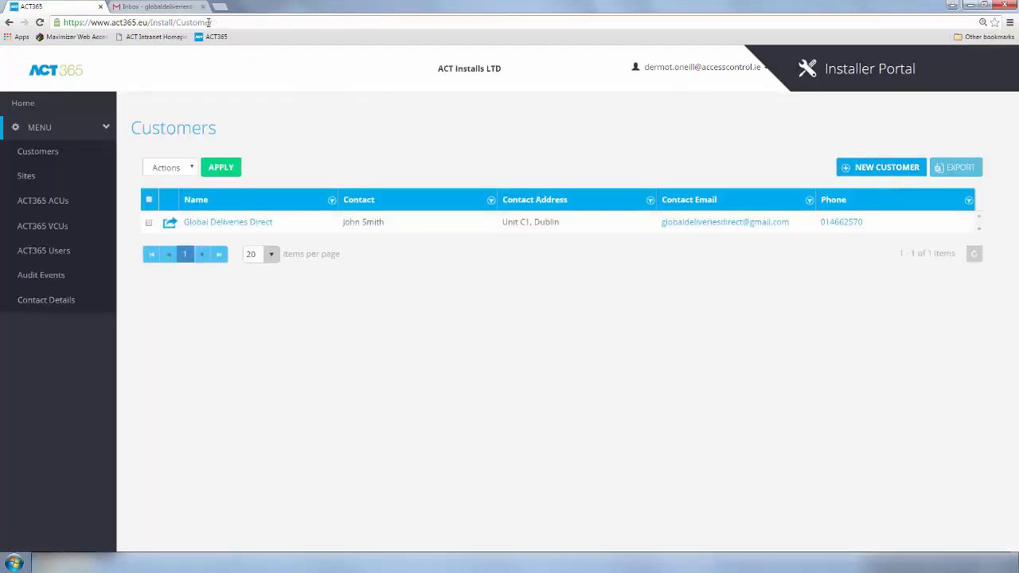
pyautogui.click(167, 7)
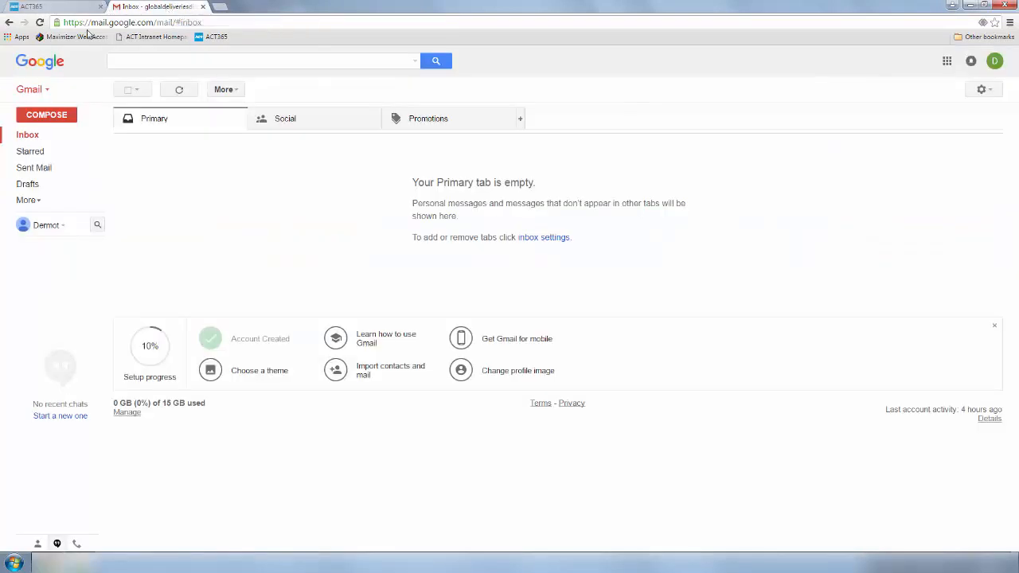
pyautogui.click(39, 23)
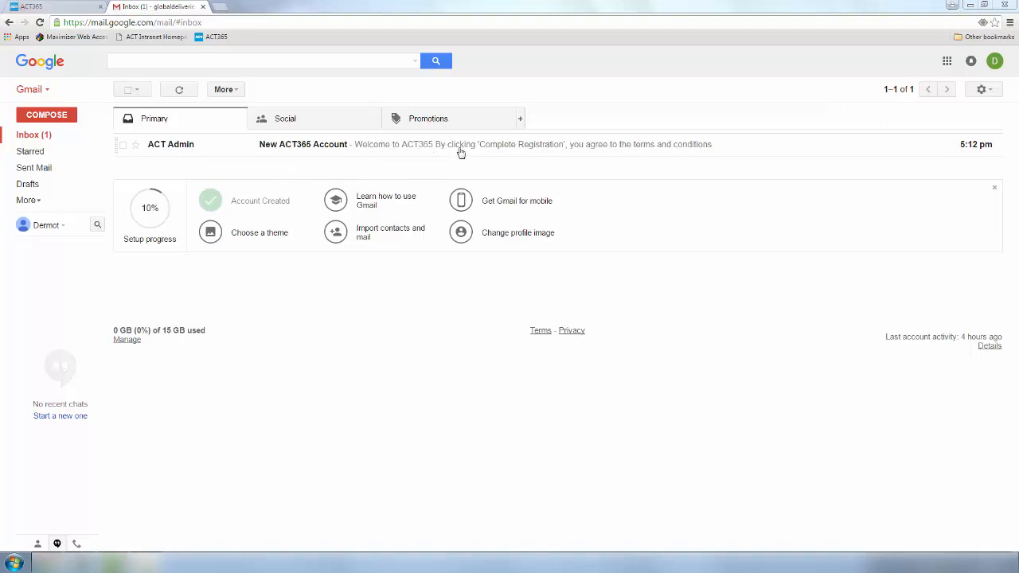
pyautogui.click(165, 149)
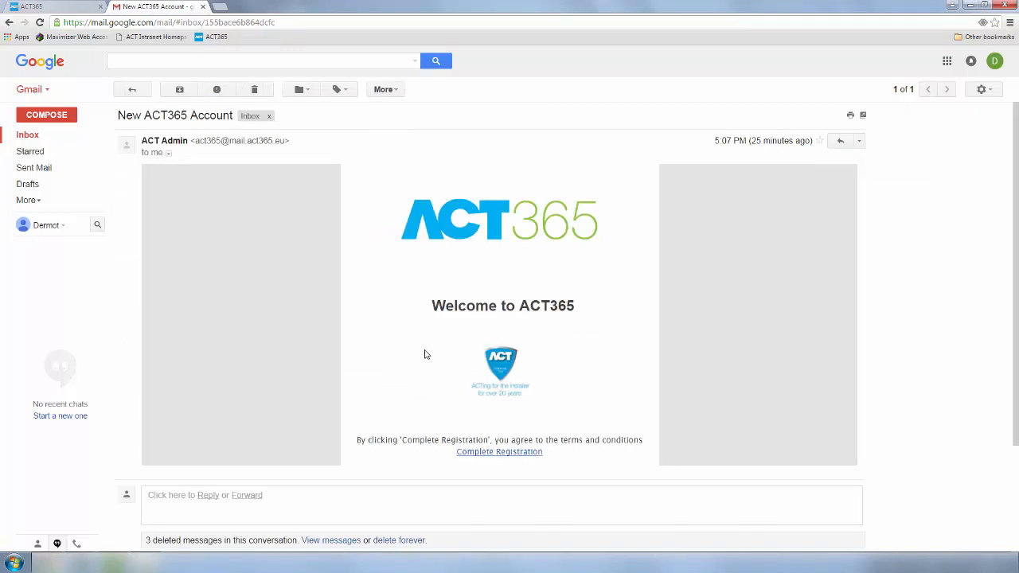
# Step: Follow Complete Registration, enter the account e-mail, and set and confirm the new password
pyautogui.click(488, 452)
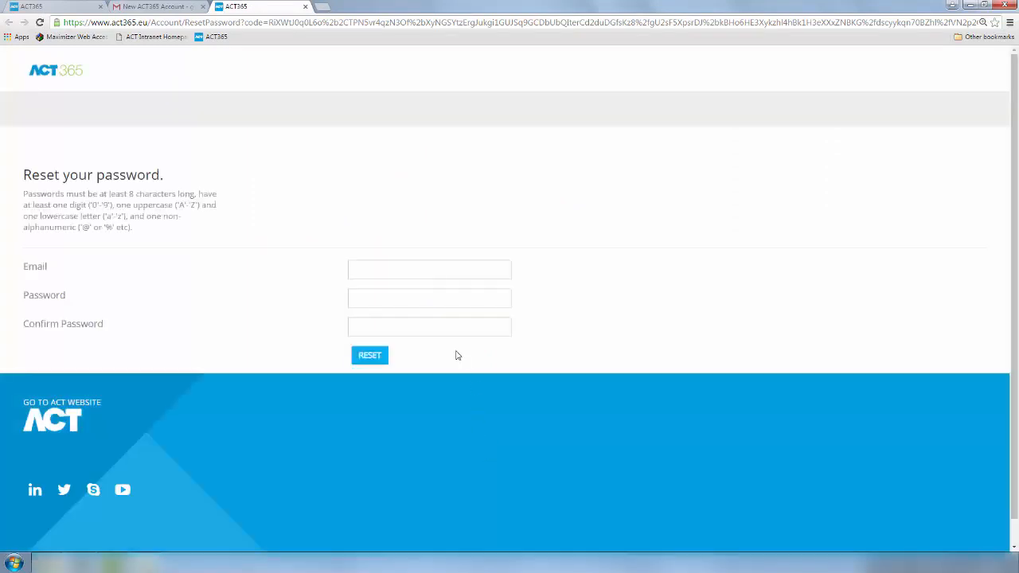
pyautogui.click(424, 268)
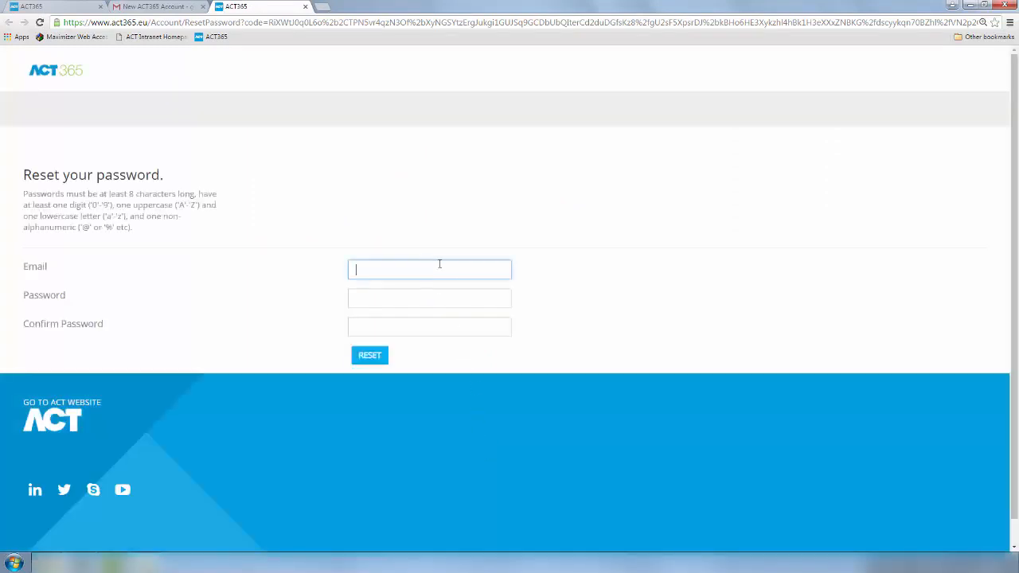
pyautogui.click(376, 300)
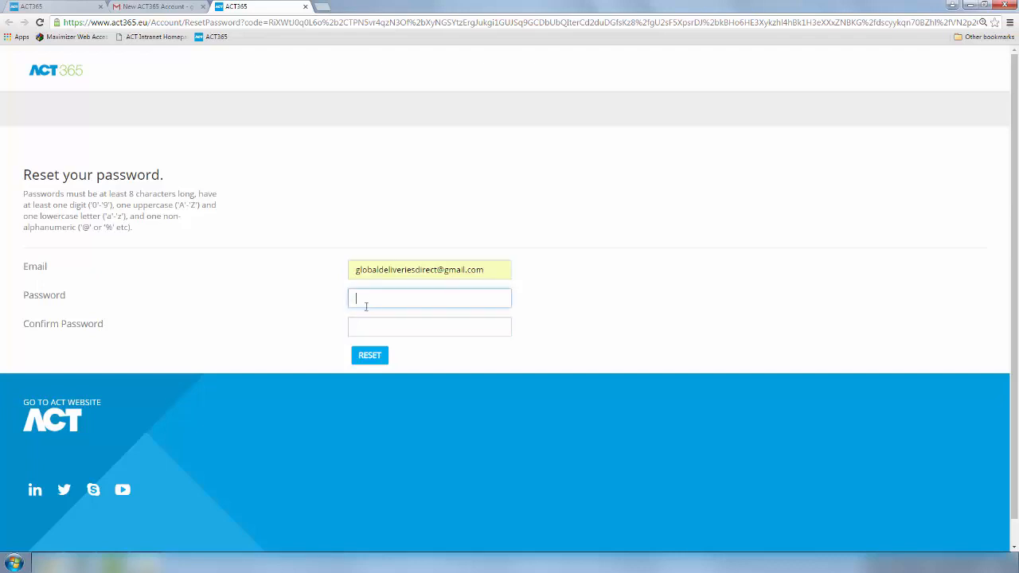
pyautogui.write('••••••••••')
pyautogui.click(394, 329)
pyautogui.write('••')
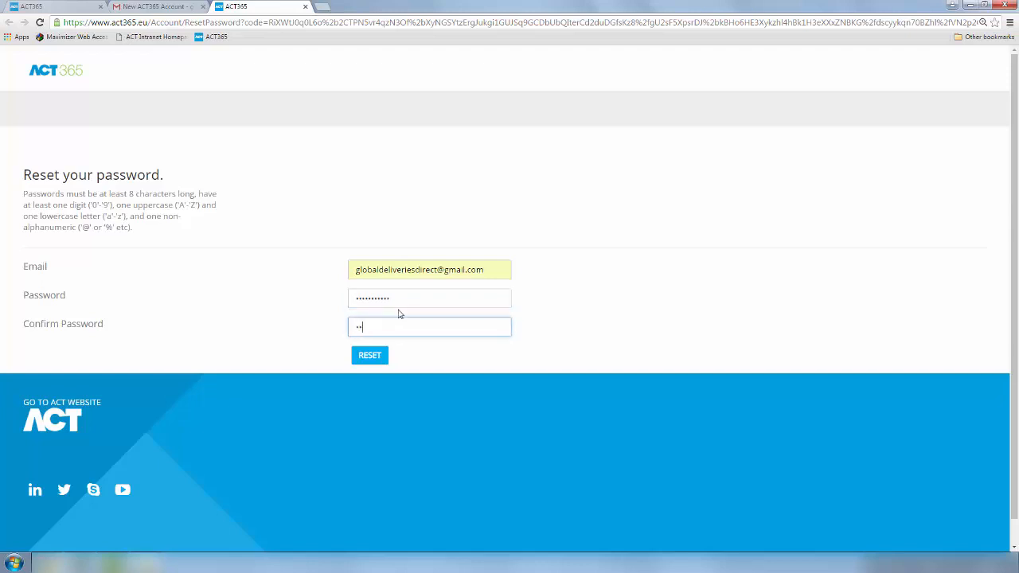
pyautogui.write('•••••••')
pyautogui.click(367, 356)
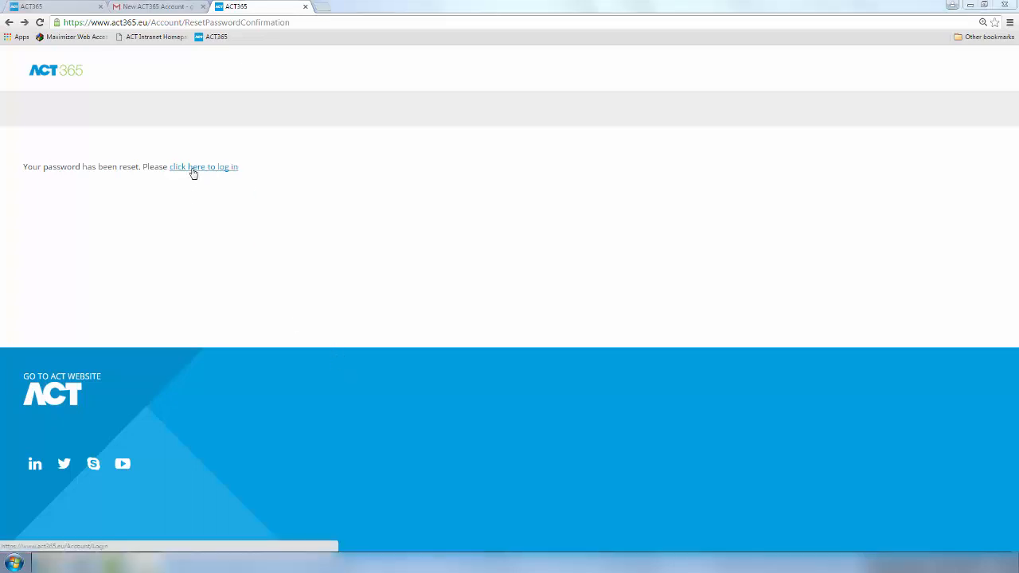
# Step: Log in to ACT365 with the pasted customer e-mail and the newly set password
pyautogui.click(193, 173)
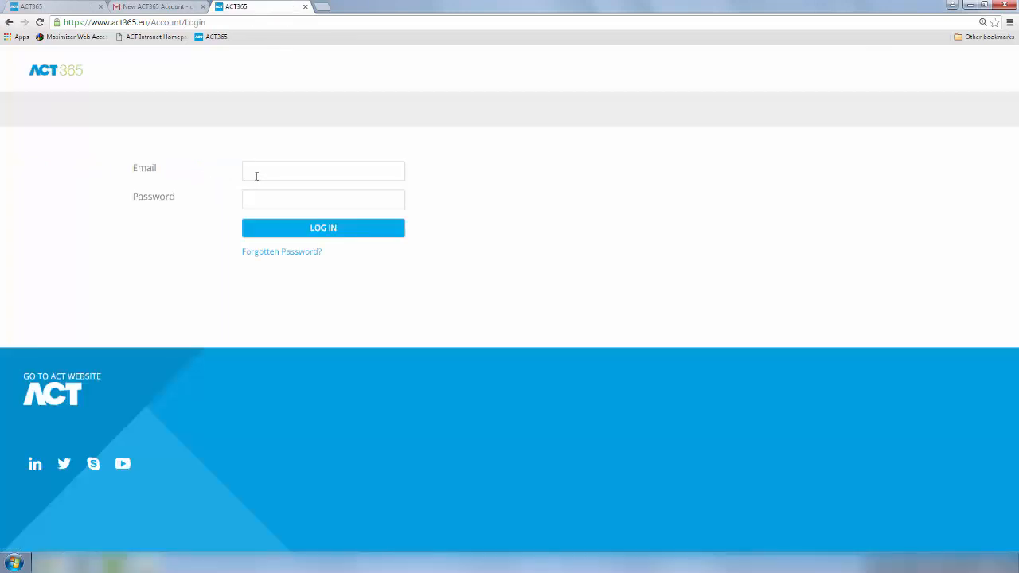
pyautogui.click(254, 172)
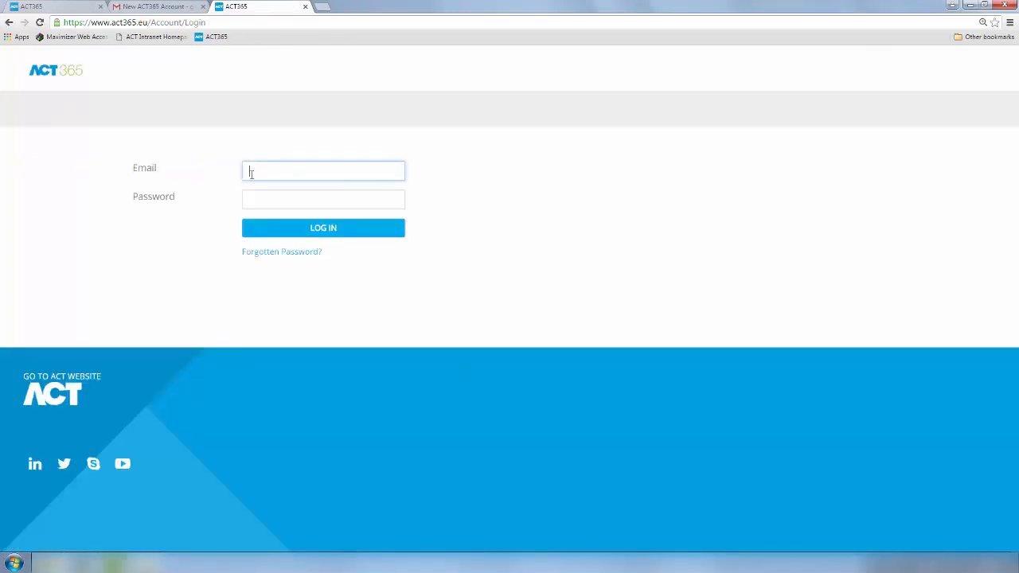
pyautogui.hotkey('ctrl', 'v')
pyautogui.click(254, 199)
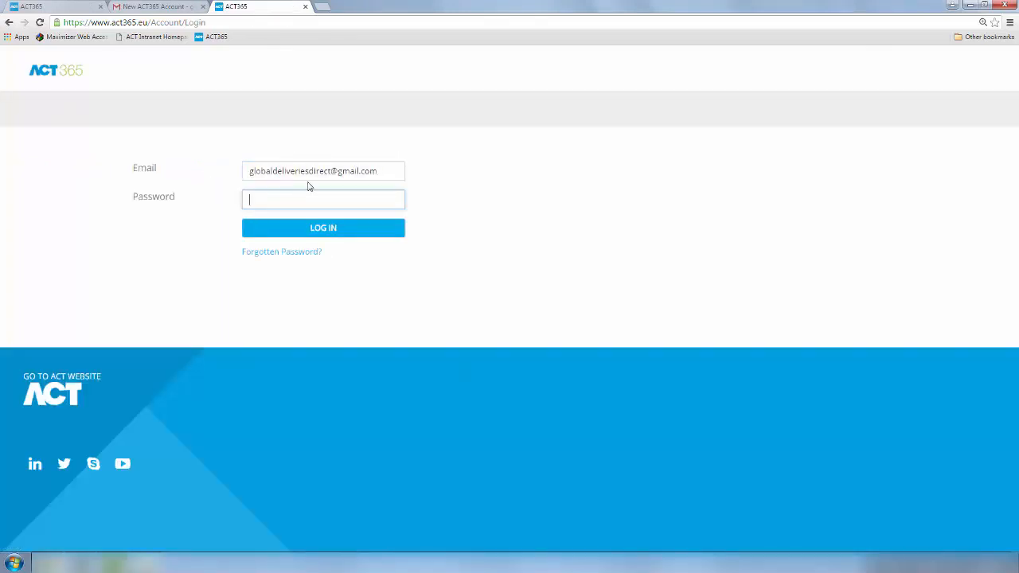
pyautogui.write('••••••••••')
pyautogui.press('Return')
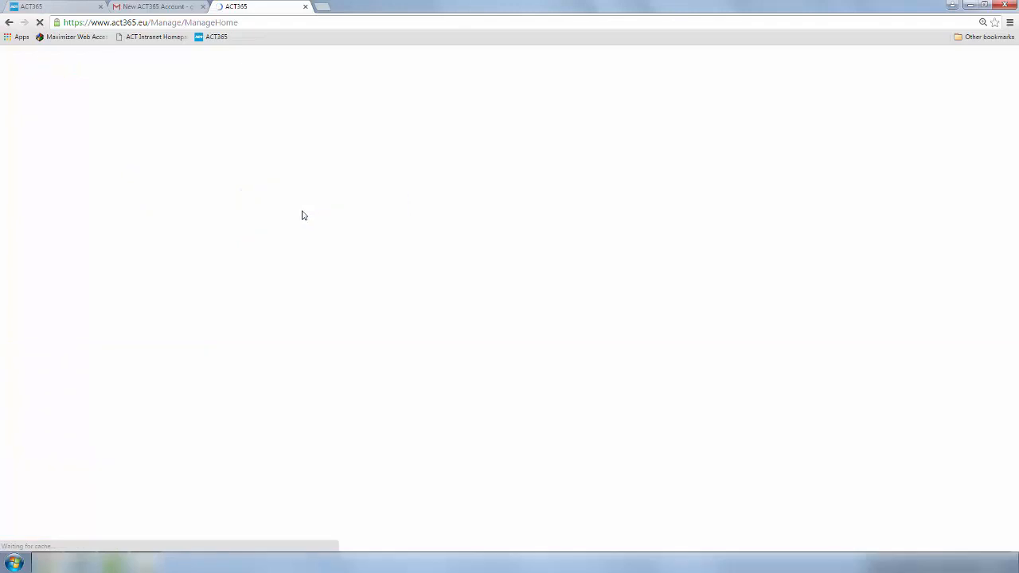